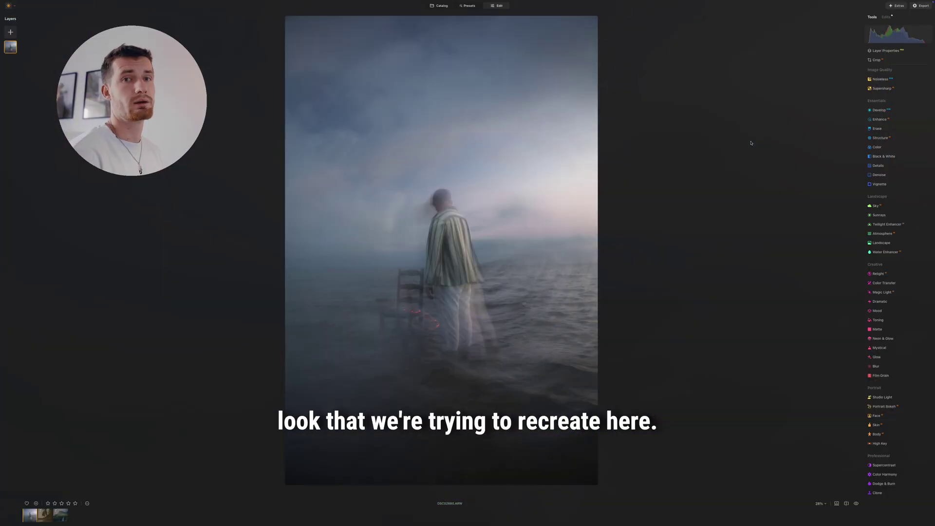
Crop the photo to a 4:5 ratio framed around the man and chair.
{"action": "left_click", "coordinate": [877, 60]}
{"action": "left_click", "coordinate": [893, 83]}
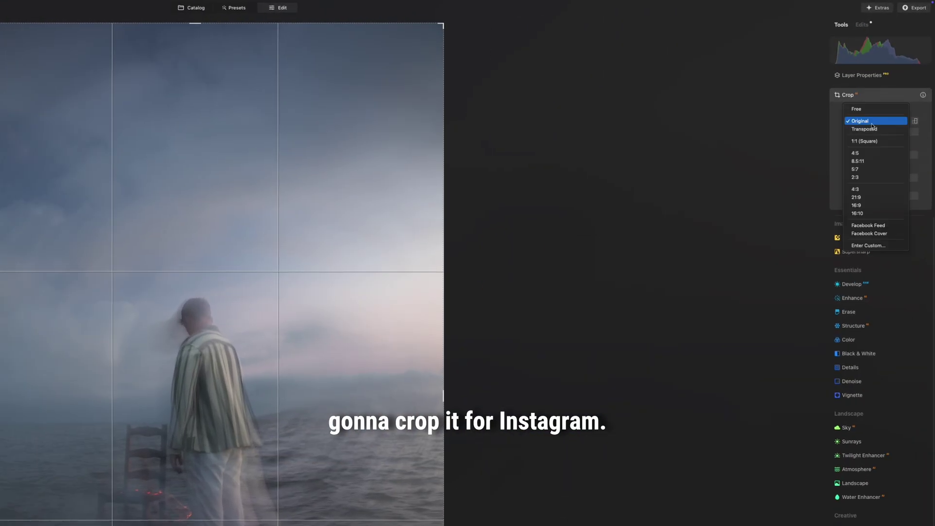
{"action": "left_click", "coordinate": [872, 153]}
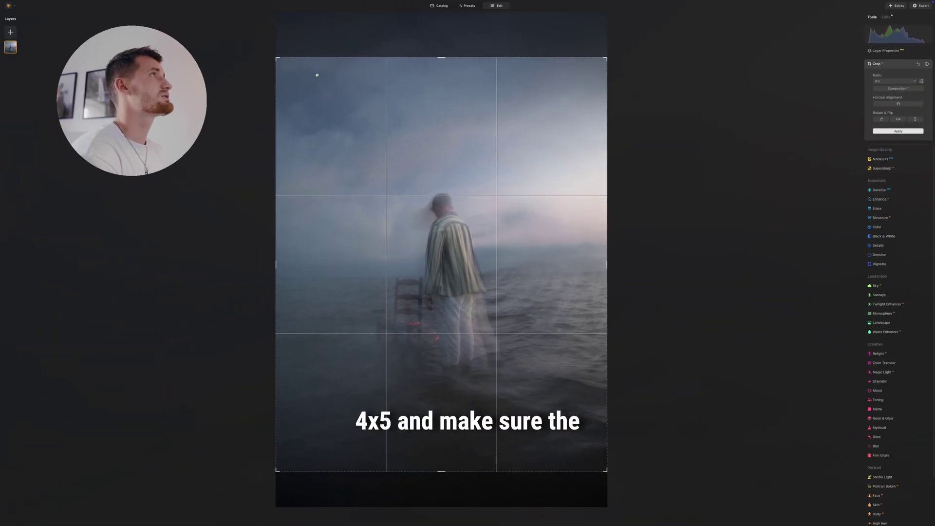
{"action": "left_click_drag", "start_coordinate": [317, 75], "coordinate": [323, 78]}
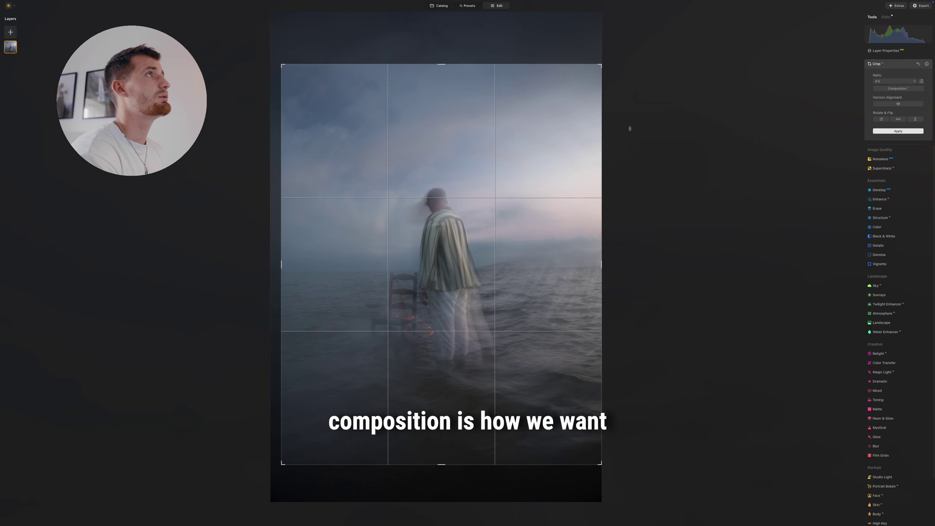
{"action": "left_click", "coordinate": [898, 131]}
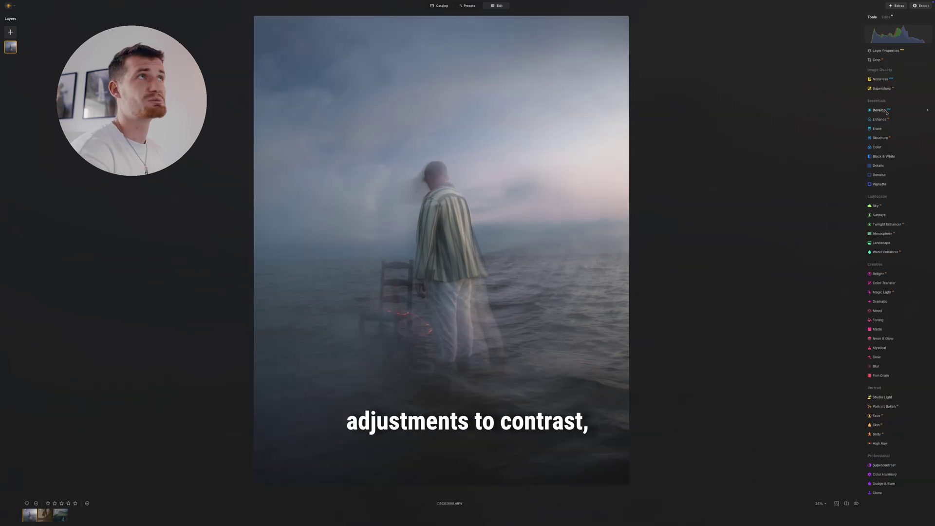
Auto-adjust the photo in Develop and raise Smart Contrast to 37.
{"action": "left_click", "coordinate": [881, 110]}
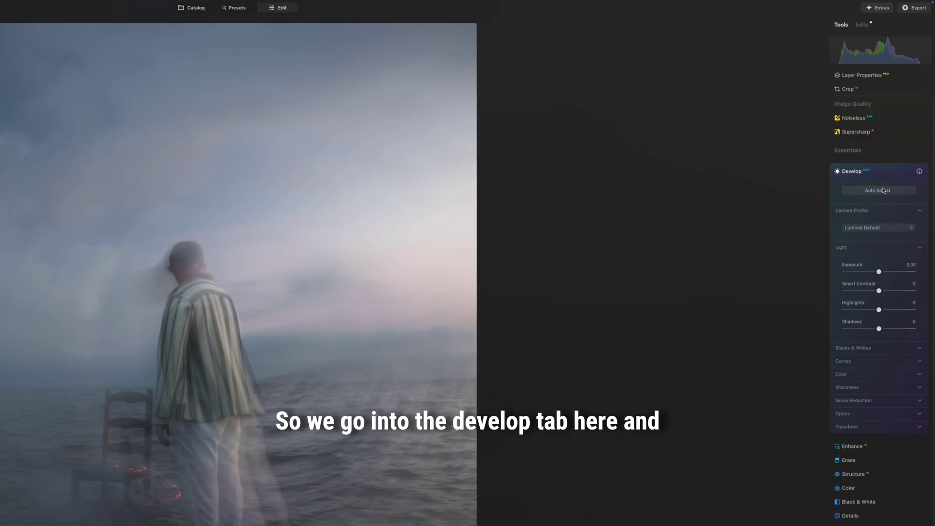
{"action": "left_click", "coordinate": [879, 191]}
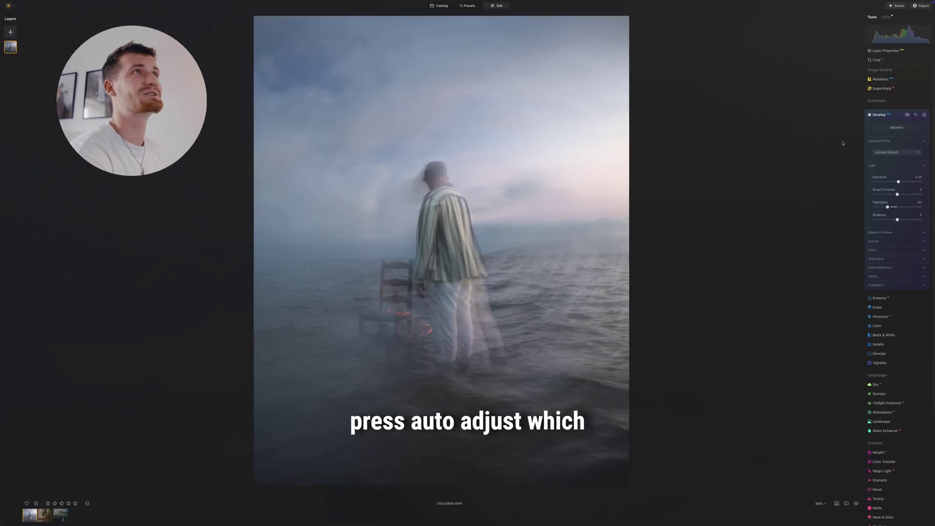
{"action": "left_click_drag", "start_coordinate": [898, 195], "coordinate": [910, 194]}
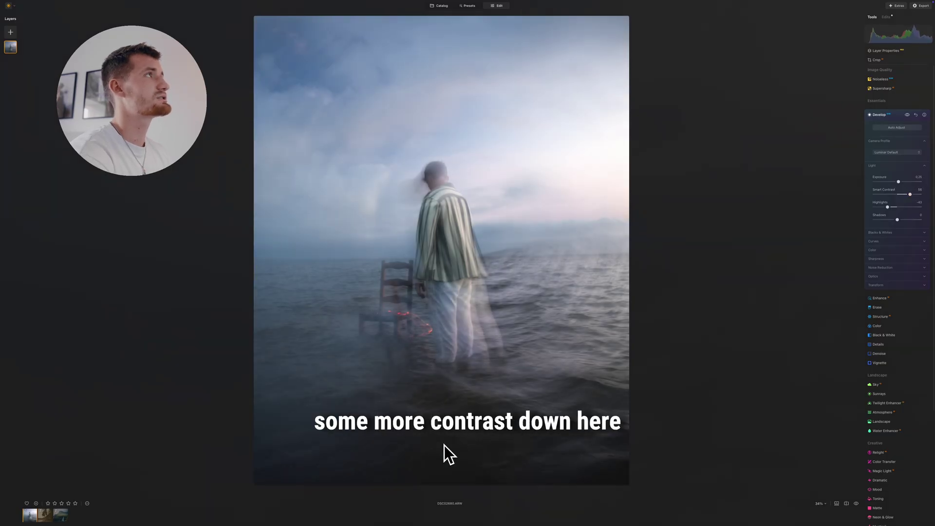
Set the Enhance Accent slider to 30.
{"action": "left_click", "coordinate": [894, 119]}
{"action": "left_click", "coordinate": [881, 124]}
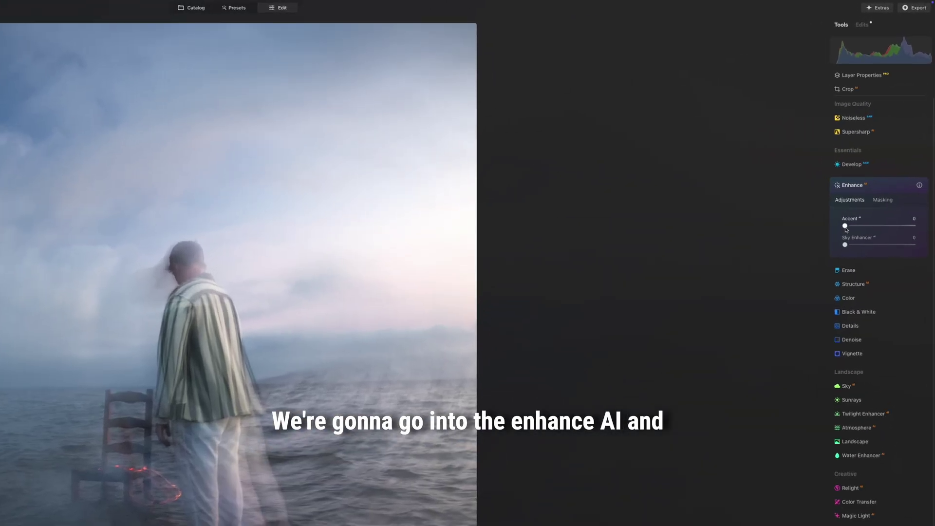
{"action": "left_click_drag", "start_coordinate": [846, 228], "coordinate": [880, 228]}
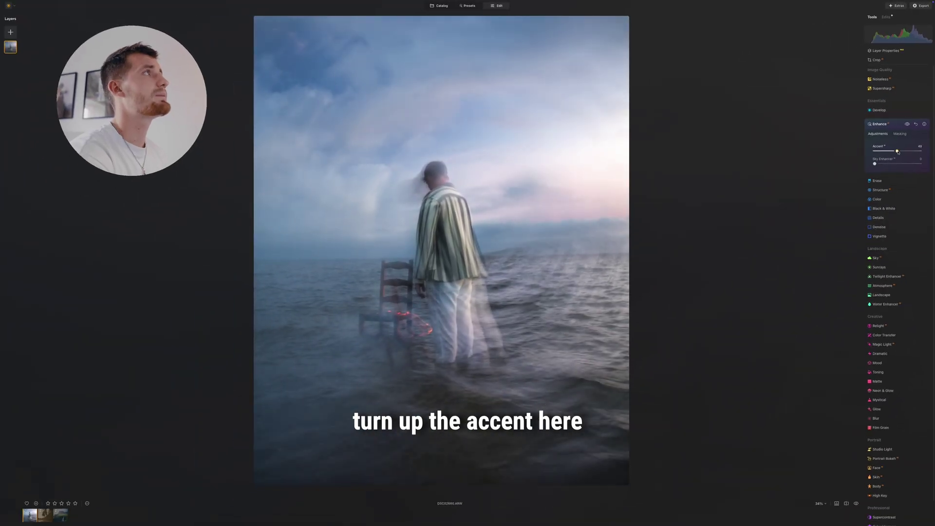
{"action": "left_click_drag", "start_coordinate": [898, 152], "coordinate": [883, 164]}
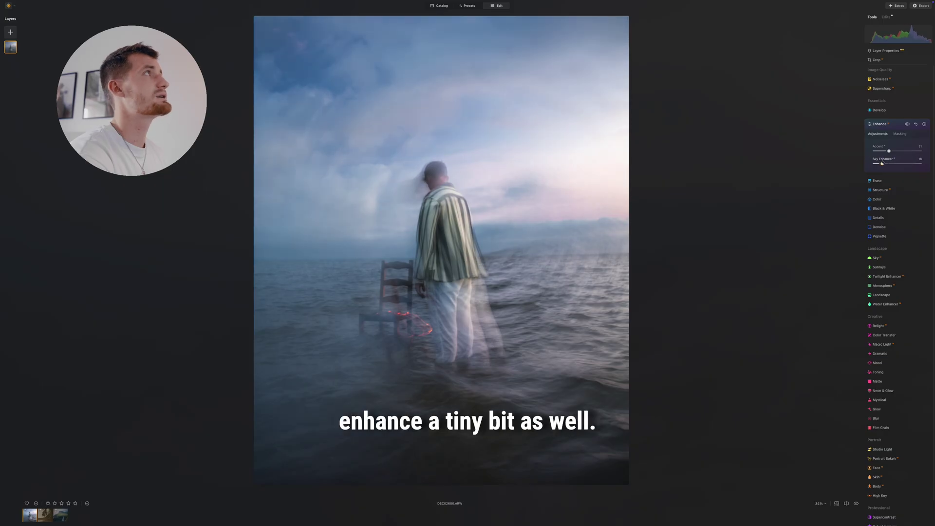
{"action": "left_click", "coordinate": [879, 123]}
{"action": "left_click", "coordinate": [882, 183]}
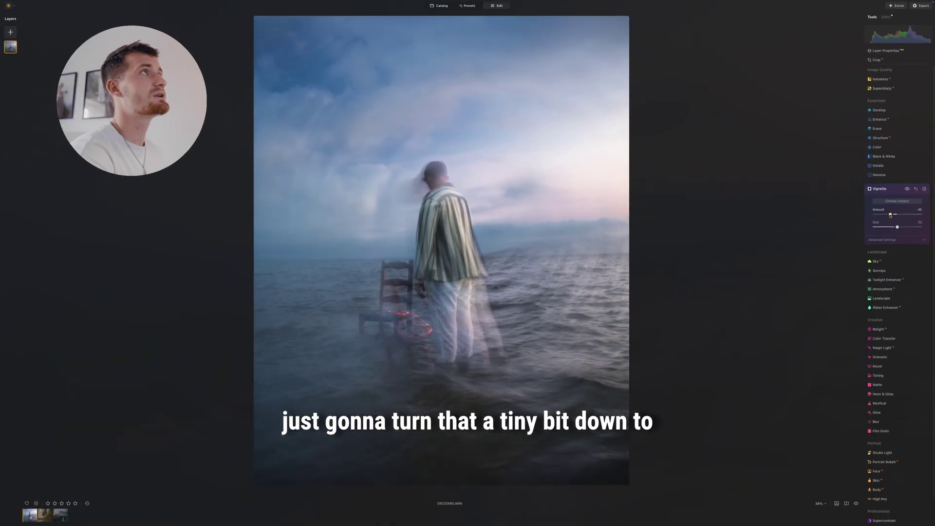
Darken the photo's edges with a Vignette Amount of -66.
{"action": "mouse_move", "coordinate": [890, 215]}
{"action": "left_mouse_down"}
{"action": "mouse_move", "coordinate": [883, 215]}
{"action": "mouse_move", "coordinate": [898, 228]}
{"action": "left_mouse_up"}
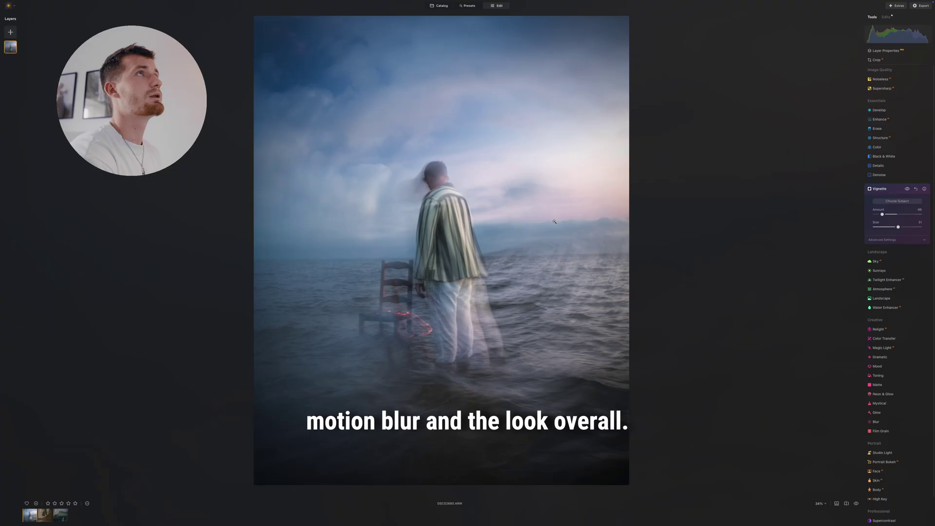
Apply the Kodack chrome 3 LUT in Mood at about 27 strength, with contrast reset to 0.
{"action": "left_click", "coordinate": [886, 189]}
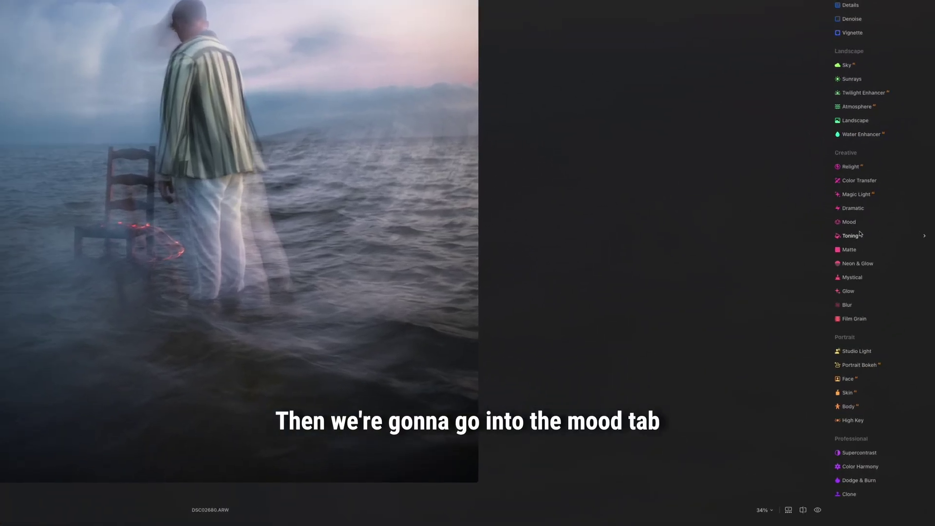
{"action": "left_click", "coordinate": [849, 221]}
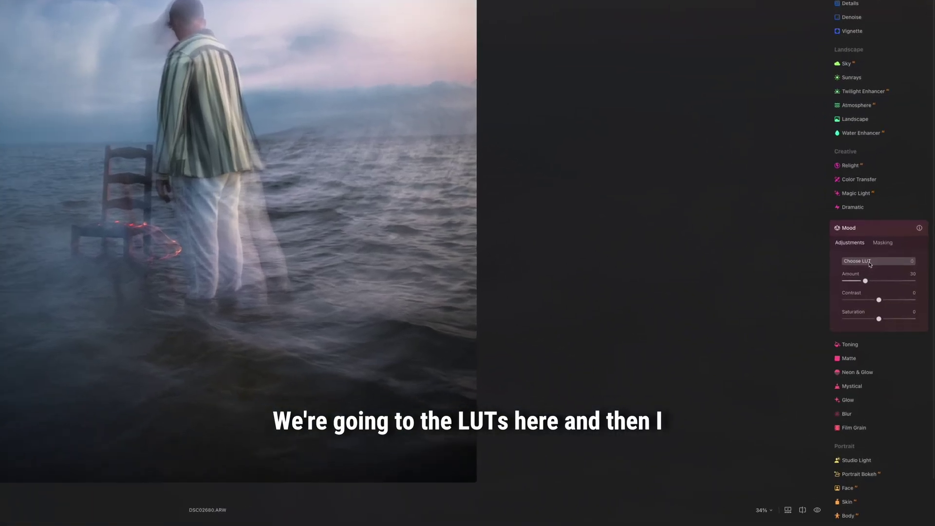
{"action": "left_click", "coordinate": [890, 337]}
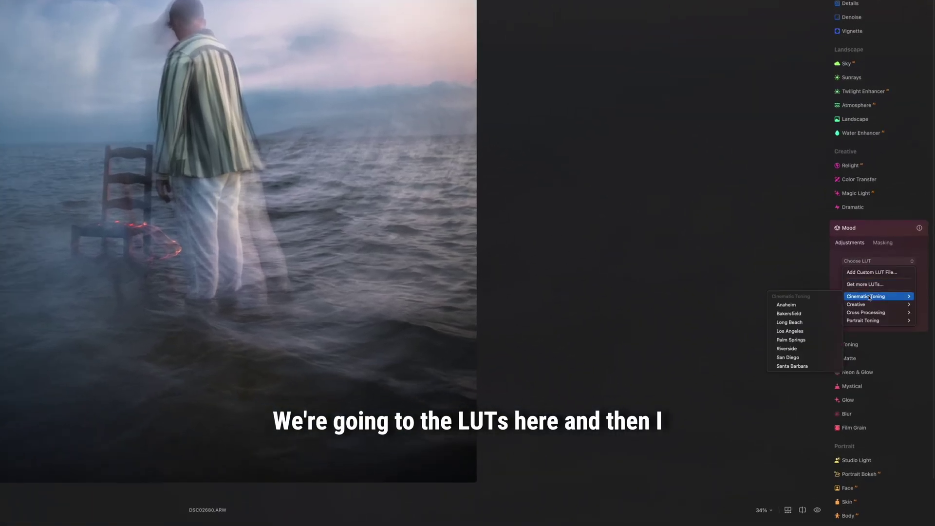
{"action": "mouse_move", "coordinate": [865, 305]}
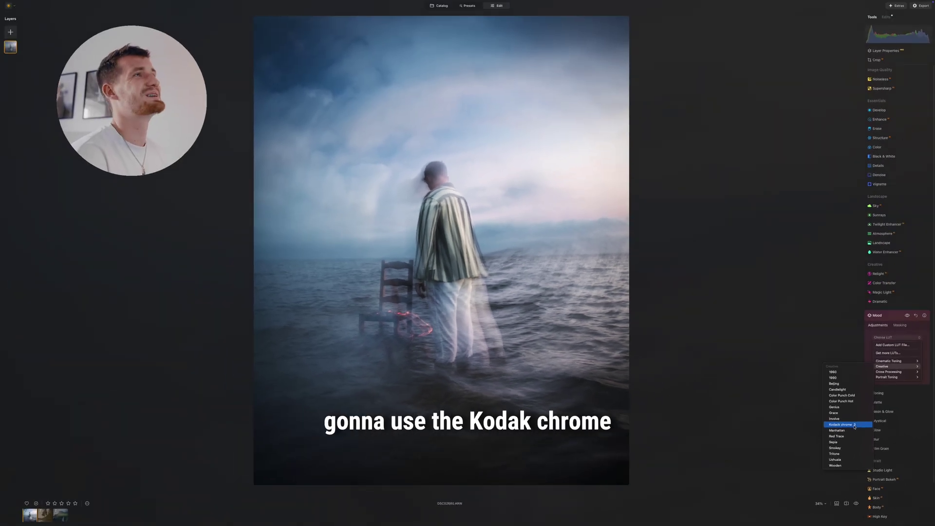
{"action": "left_click", "coordinate": [855, 427]}
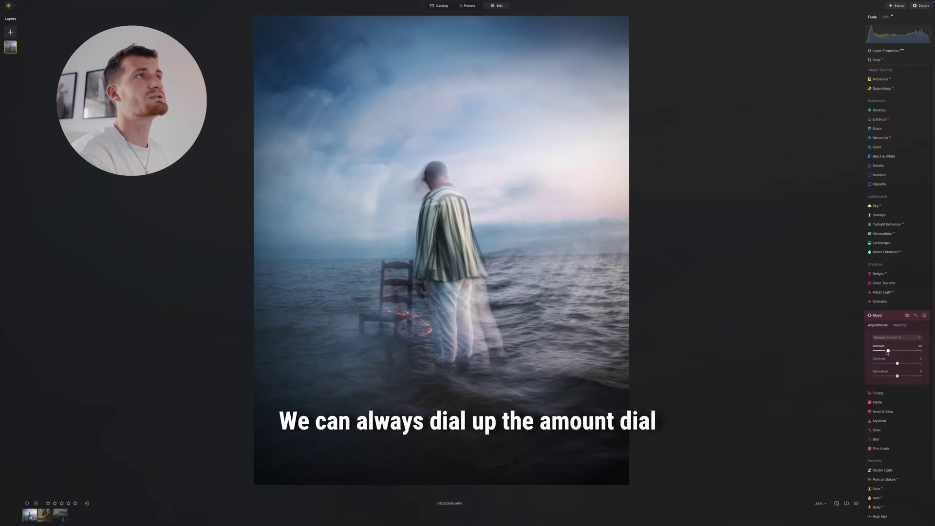
{"action": "left_click_drag", "start_coordinate": [887, 353], "coordinate": [887, 376]}
{"action": "left_click", "coordinate": [897, 364]}
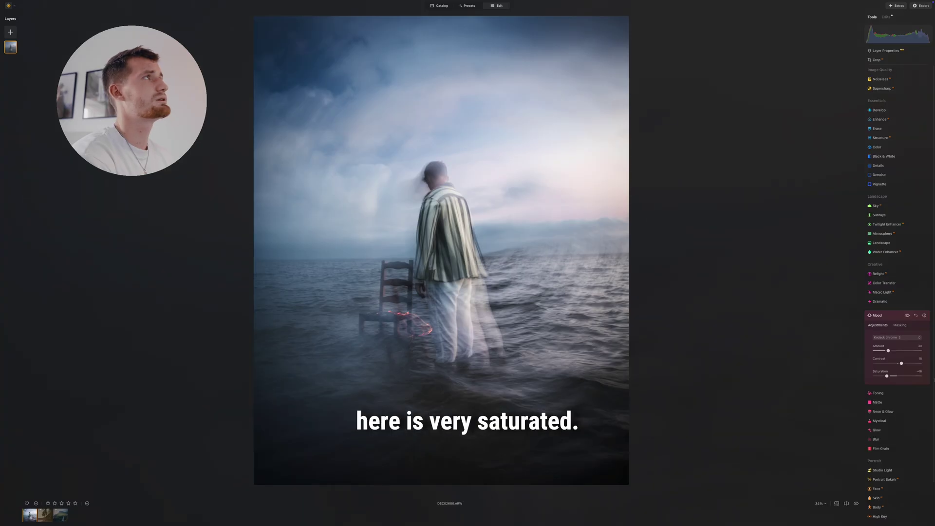
In Toning, add saturation to the shadows and shift the highlight hue from pink to teal.
{"action": "left_click", "coordinate": [879, 393]}
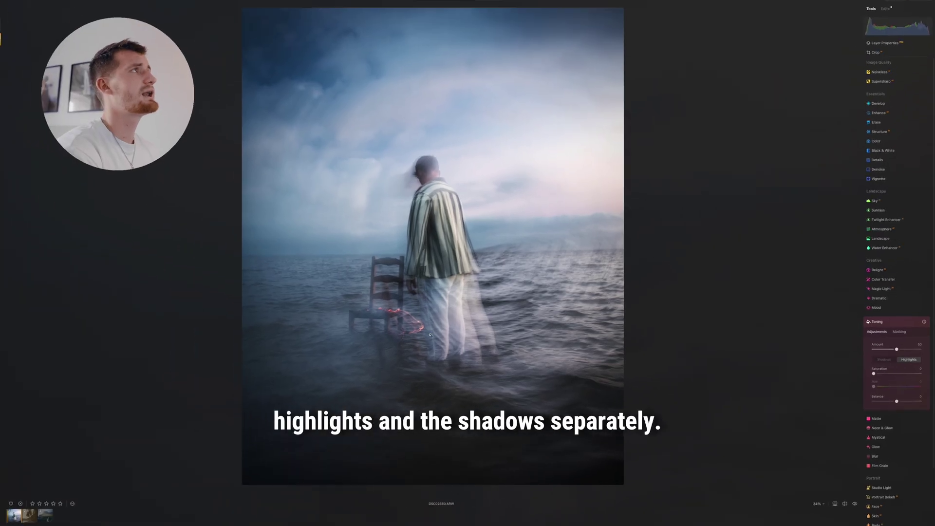
{"action": "left_click", "coordinate": [884, 359]}
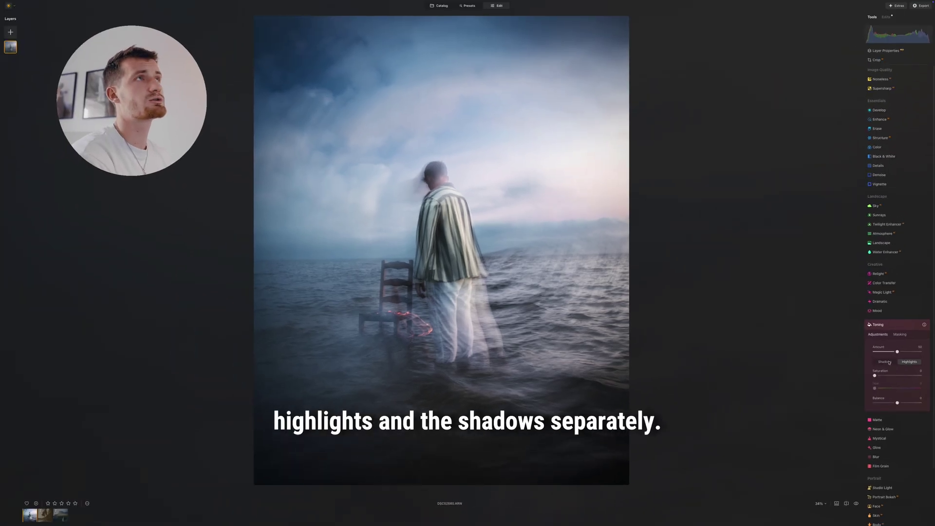
{"action": "left_click_drag", "start_coordinate": [875, 376], "coordinate": [890, 388]}
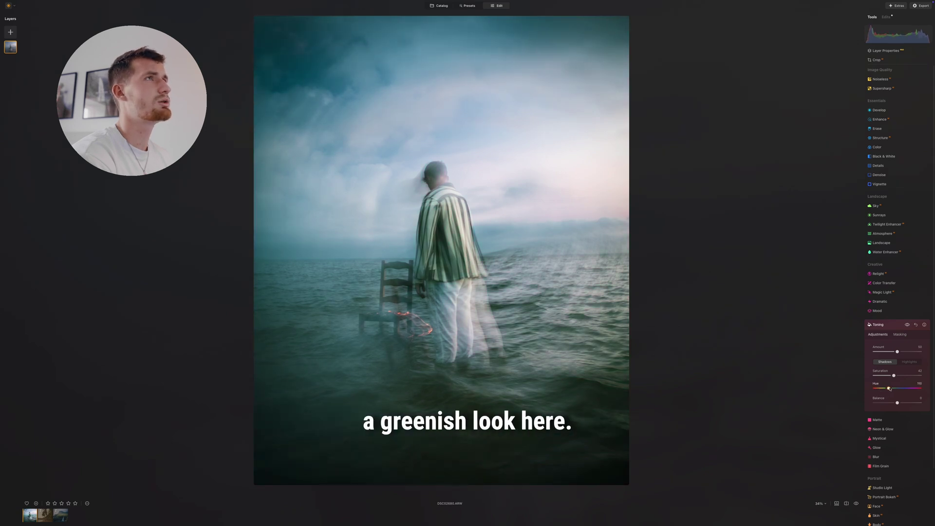
{"action": "left_click", "coordinate": [909, 362]}
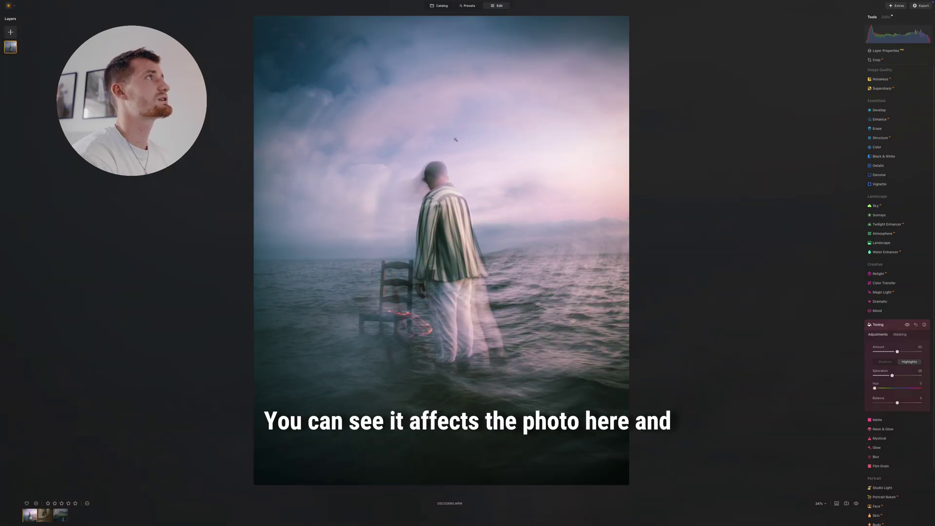
{"action": "mouse_move", "coordinate": [877, 388]}
{"action": "left_mouse_down"}
{"action": "mouse_move", "coordinate": [905, 388]}
{"action": "mouse_move", "coordinate": [882, 389]}
{"action": "mouse_move", "coordinate": [886, 376]}
{"action": "left_mouse_up"}
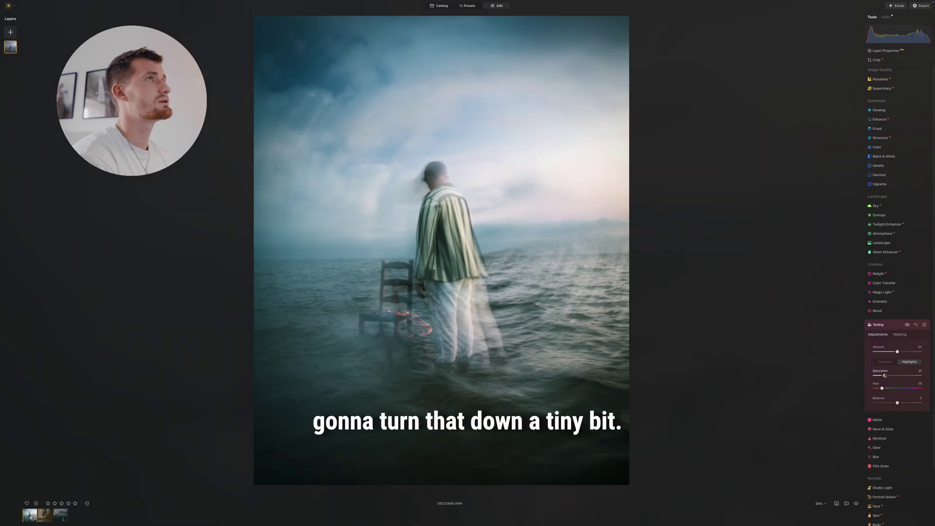
{"action": "left_click", "coordinate": [887, 325]}
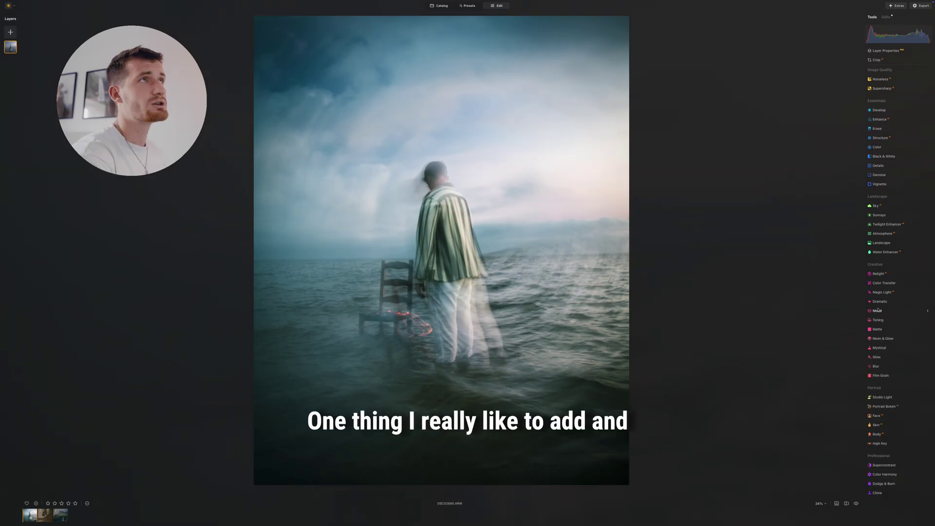
Add a Mystical effect at Amount 13 with Smoothness -9.
{"action": "left_click", "coordinate": [877, 348]}
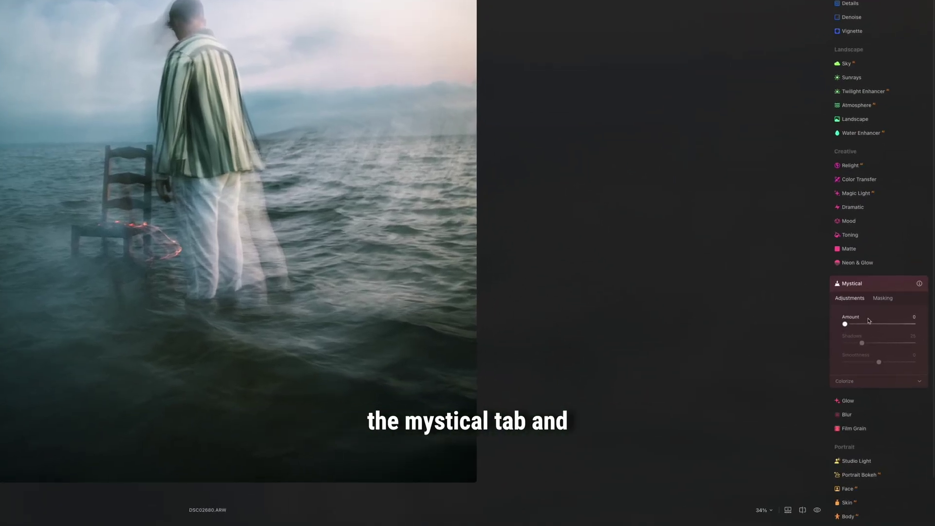
{"action": "left_click_drag", "start_coordinate": [875, 379], "coordinate": [880, 380]}
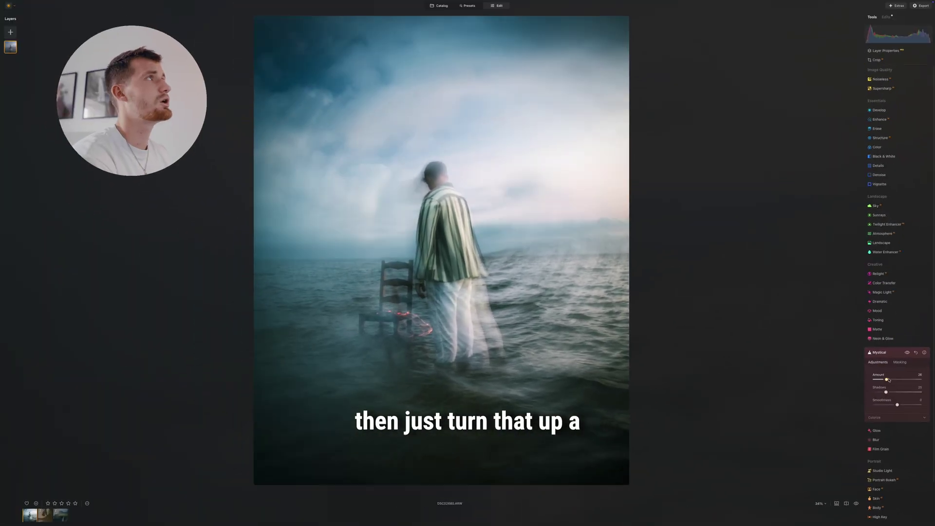
{"action": "left_click_drag", "start_coordinate": [853, 325], "coordinate": [858, 324]}
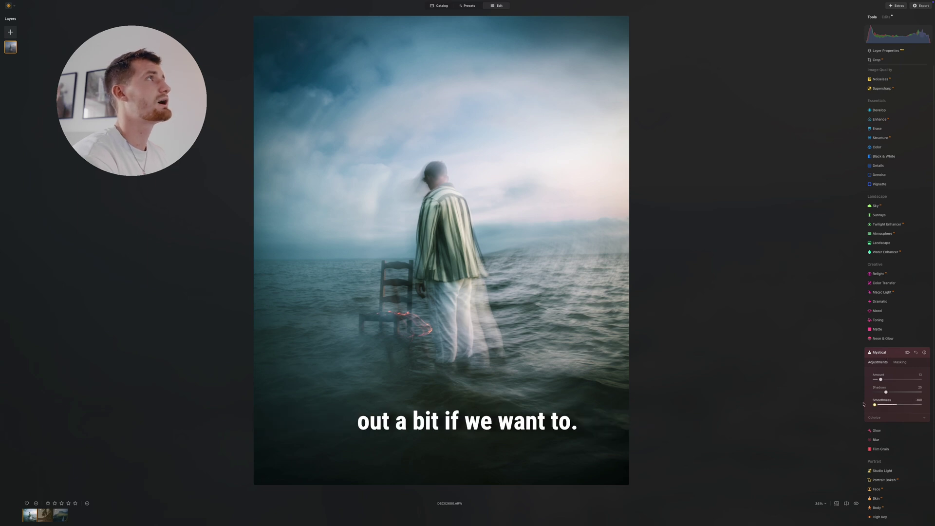
{"action": "left_click_drag", "start_coordinate": [916, 404], "coordinate": [895, 404]}
Add Film Grain with Amount 25 and a finer grain Size of 11.
{"action": "left_click", "coordinate": [880, 352]}
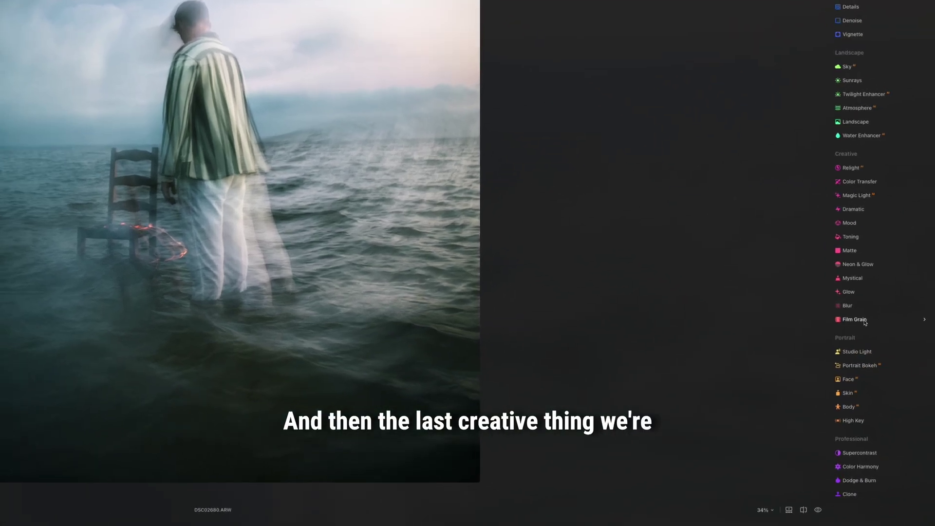
{"action": "left_click", "coordinate": [865, 321]}
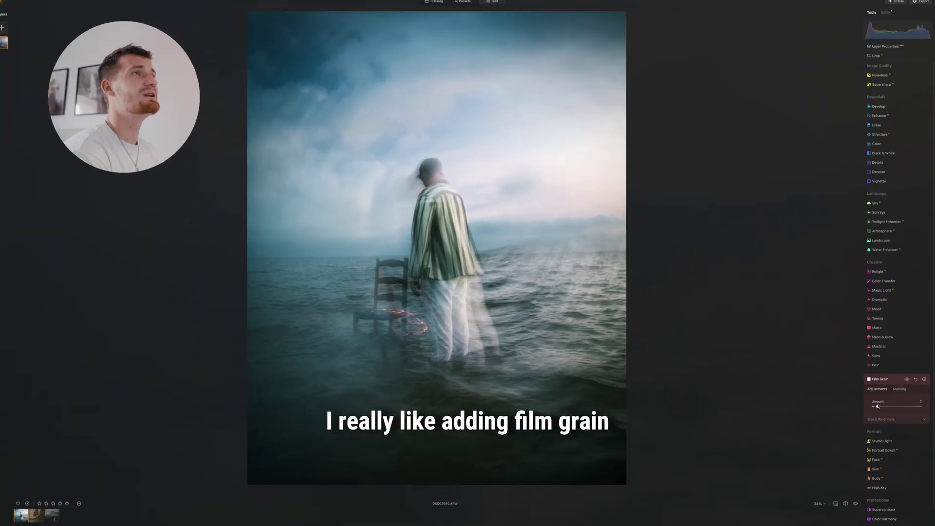
{"action": "mouse_move", "coordinate": [878, 407]}
{"action": "left_mouse_down"}
{"action": "mouse_move", "coordinate": [894, 407]}
{"action": "mouse_move", "coordinate": [885, 407]}
{"action": "left_mouse_up"}
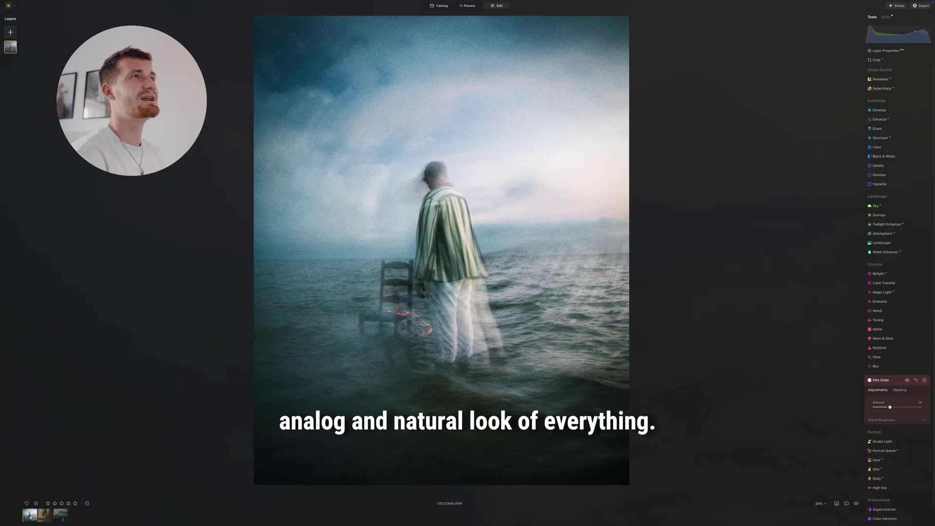
{"action": "left_click", "coordinate": [883, 420]}
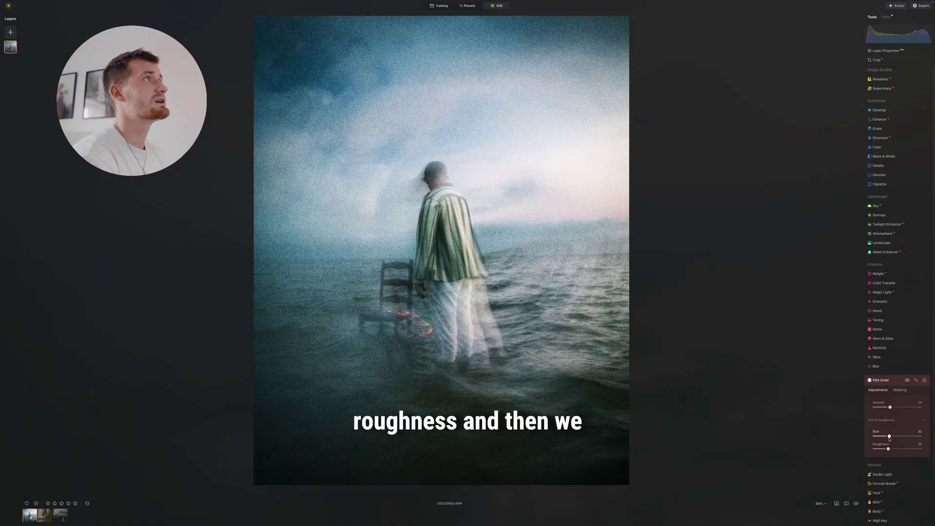
{"action": "mouse_move", "coordinate": [889, 437]}
{"action": "left_mouse_down"}
{"action": "mouse_move", "coordinate": [880, 437]}
{"action": "mouse_move", "coordinate": [898, 449]}
{"action": "mouse_move", "coordinate": [885, 449]}
{"action": "mouse_move", "coordinate": [904, 449]}
{"action": "left_mouse_up"}
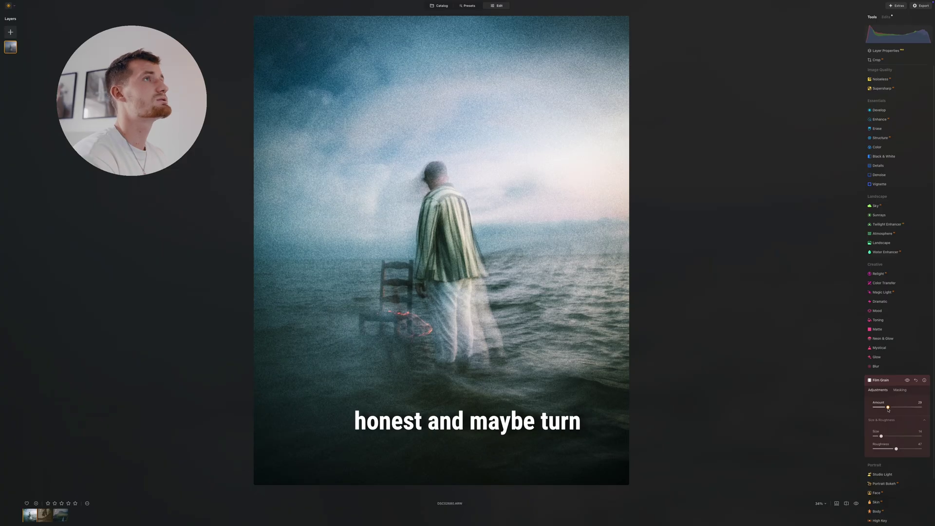
{"action": "left_click_drag", "start_coordinate": [888, 409], "coordinate": [886, 409]}
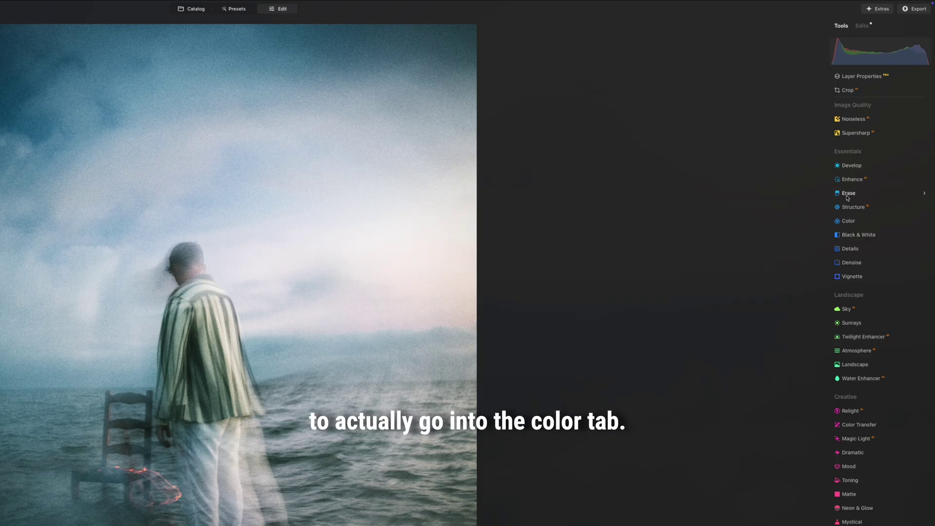
In Color HSL Hue, shift Cyan to -62 and Blue to -41.
{"action": "left_click", "coordinate": [849, 220]}
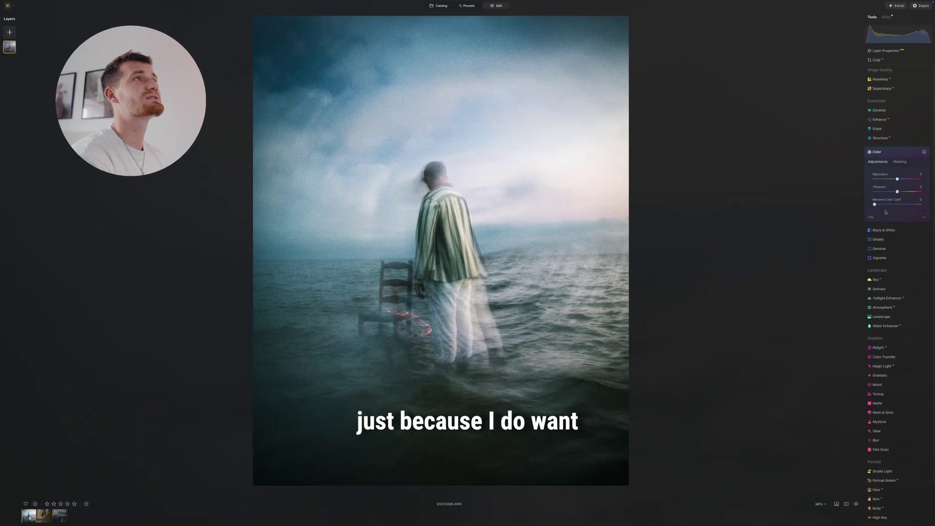
{"action": "left_click", "coordinate": [884, 325]}
{"action": "left_click", "coordinate": [900, 227]}
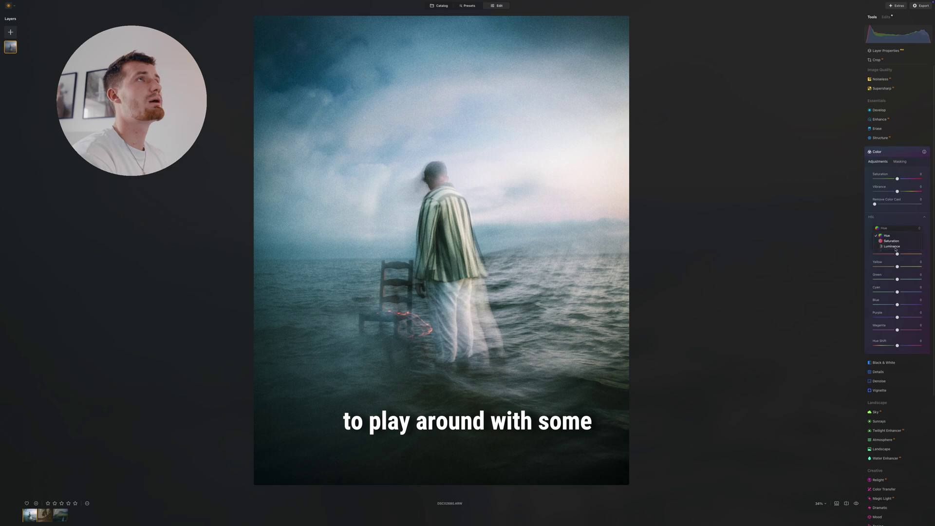
{"action": "left_click", "coordinate": [894, 240]}
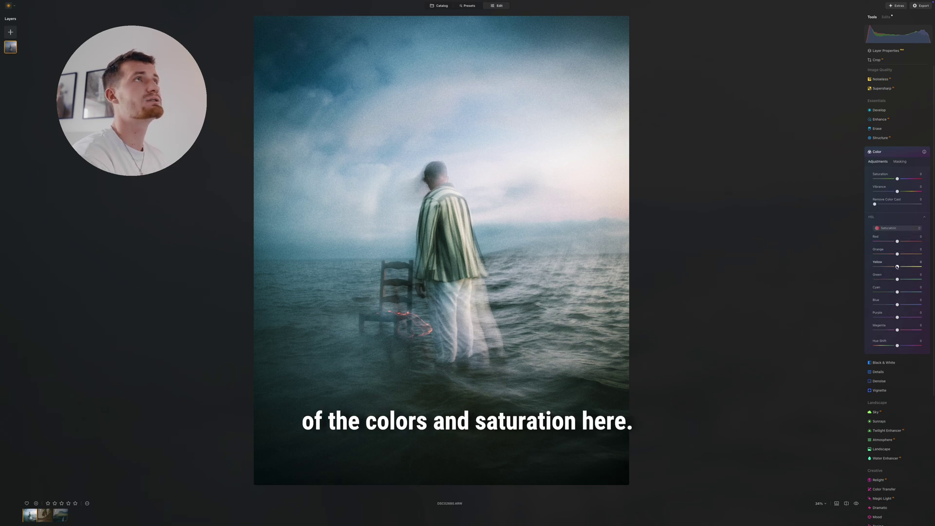
{"action": "left_click", "coordinate": [898, 228]}
{"action": "left_click", "coordinate": [893, 232]}
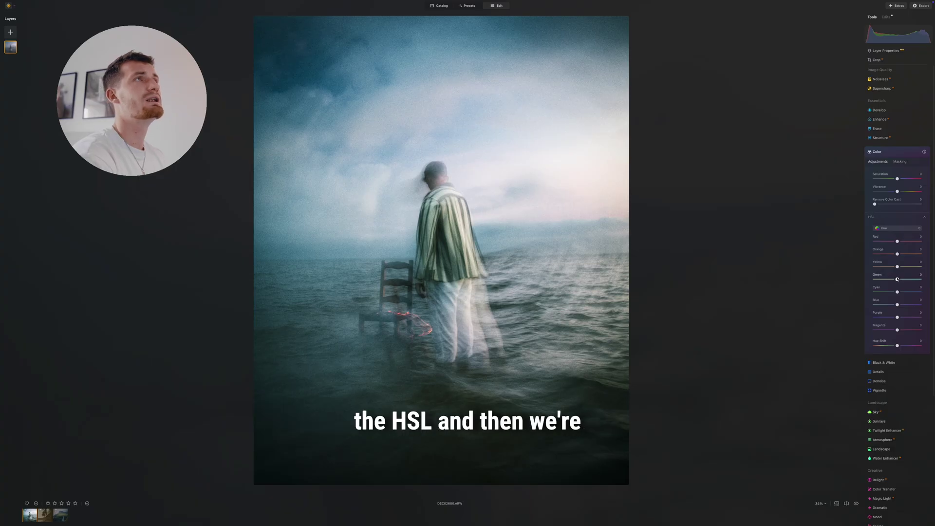
{"action": "left_click_drag", "start_coordinate": [895, 294], "coordinate": [879, 292]}
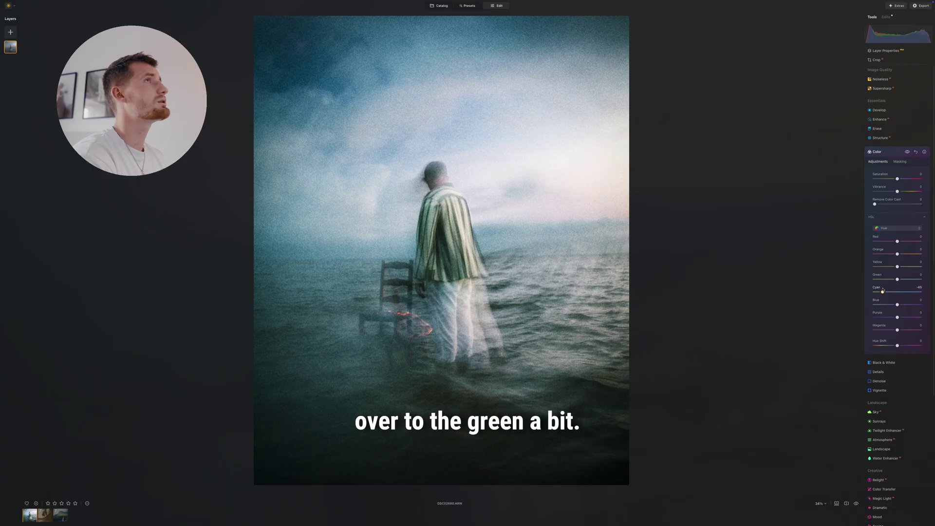
{"action": "mouse_move", "coordinate": [885, 291]}
{"action": "left_mouse_down"}
{"action": "mouse_move", "coordinate": [875, 292]}
{"action": "mouse_move", "coordinate": [886, 291]}
{"action": "left_mouse_up"}
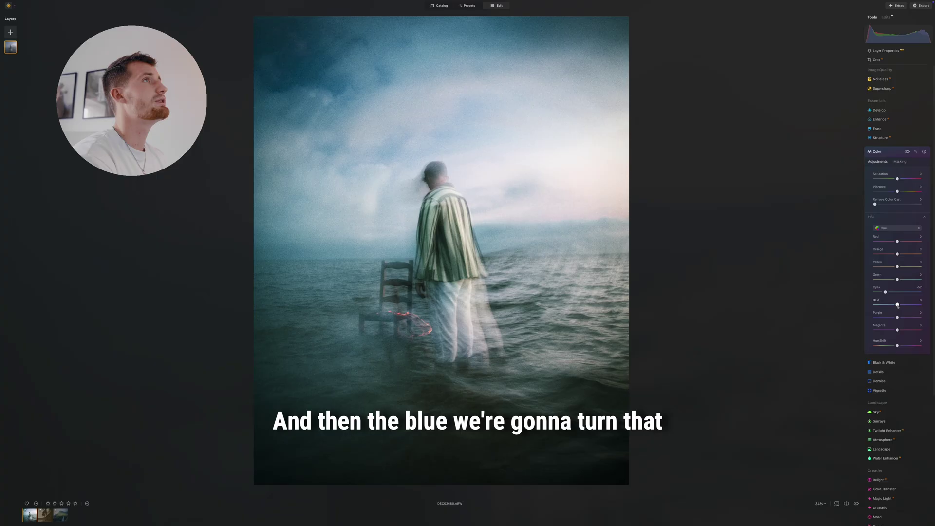
{"action": "mouse_move", "coordinate": [898, 305]}
{"action": "left_mouse_down"}
{"action": "mouse_move", "coordinate": [881, 305]}
{"action": "mouse_move", "coordinate": [891, 307]}
{"action": "left_mouse_up"}
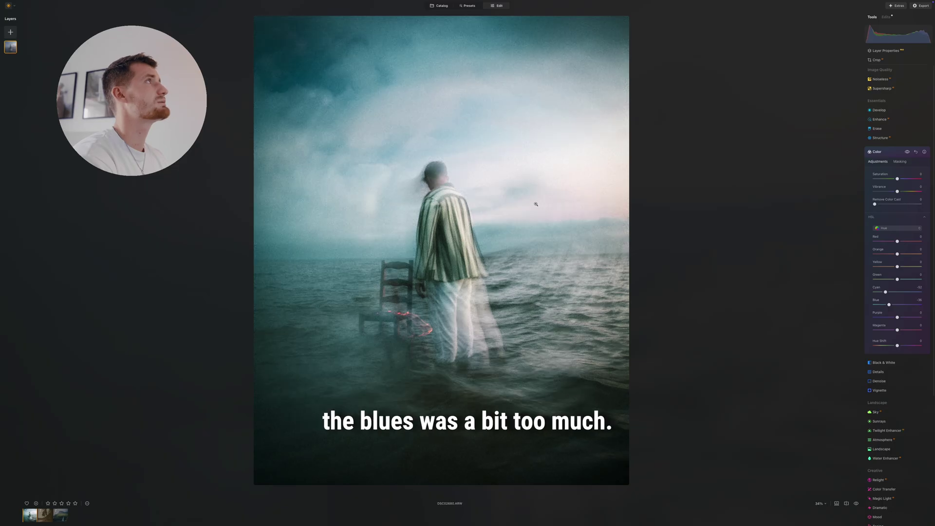
Lower the Blue saturation to -48 in HSL Saturation.
{"action": "left_click", "coordinate": [898, 228]}
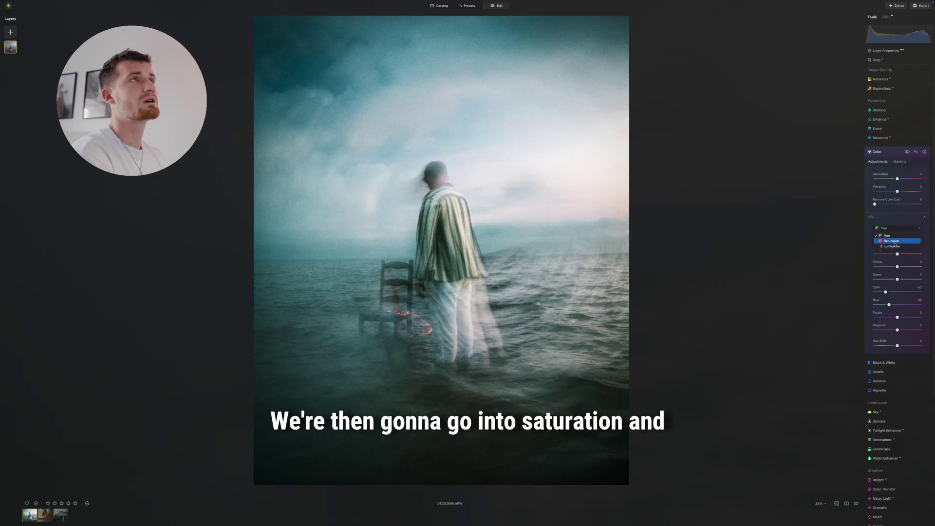
{"action": "left_click", "coordinate": [888, 242]}
{"action": "left_click_drag", "start_coordinate": [898, 305], "coordinate": [888, 305]}
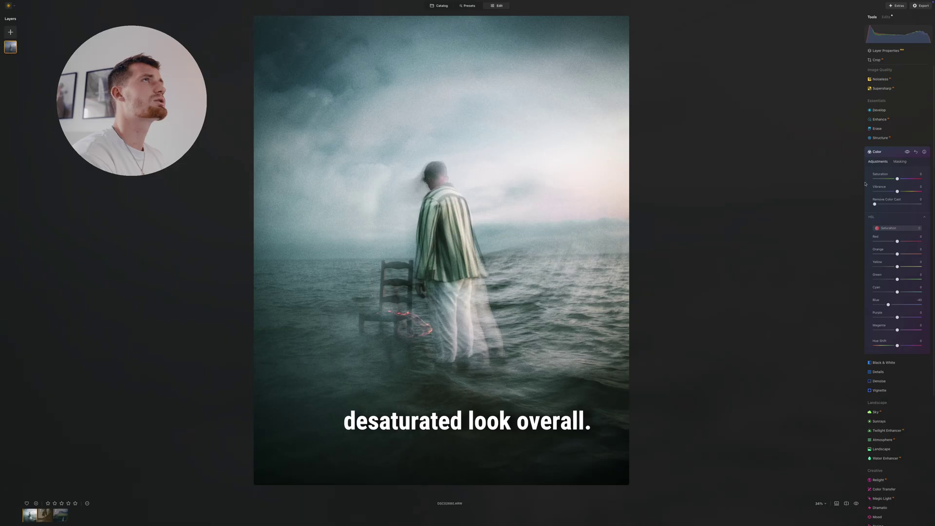
{"action": "left_click", "coordinate": [877, 152]}
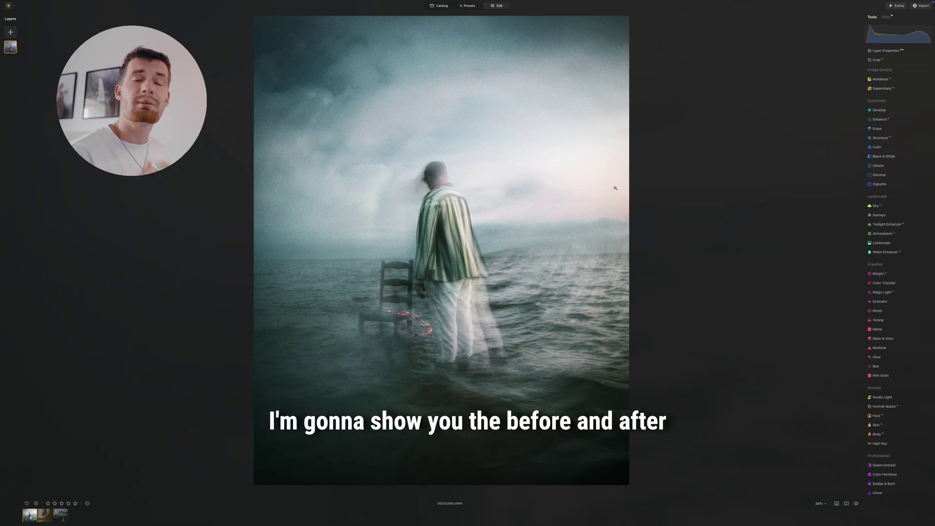